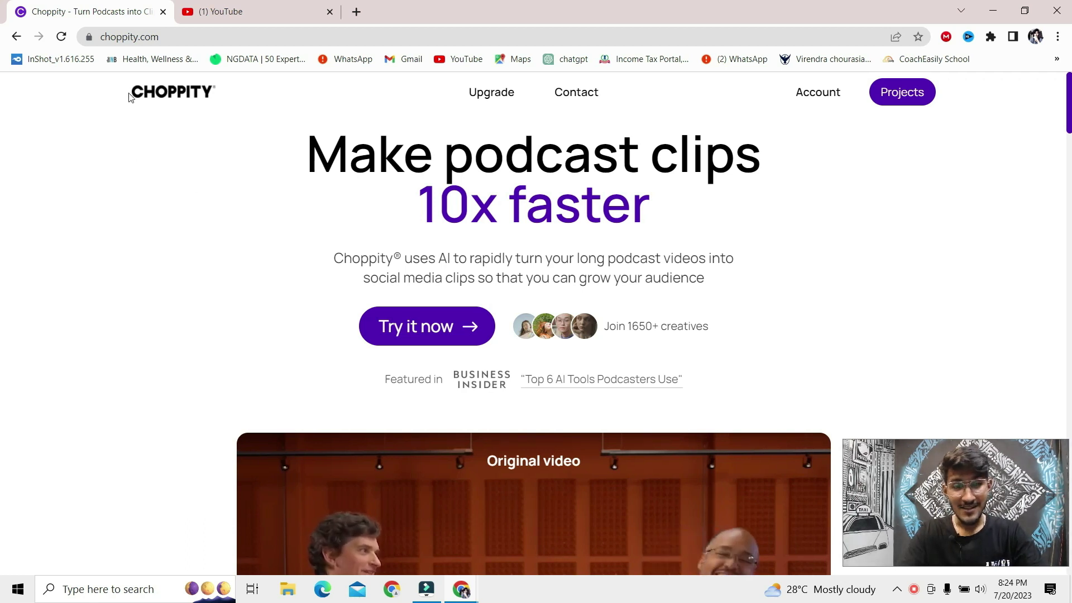
Step: Reload the Choppity home page and go to the Projects list showing three project cards
{"action": "left_click_drag", "start_coordinate": [130, 97], "coordinate": [224, 96]}
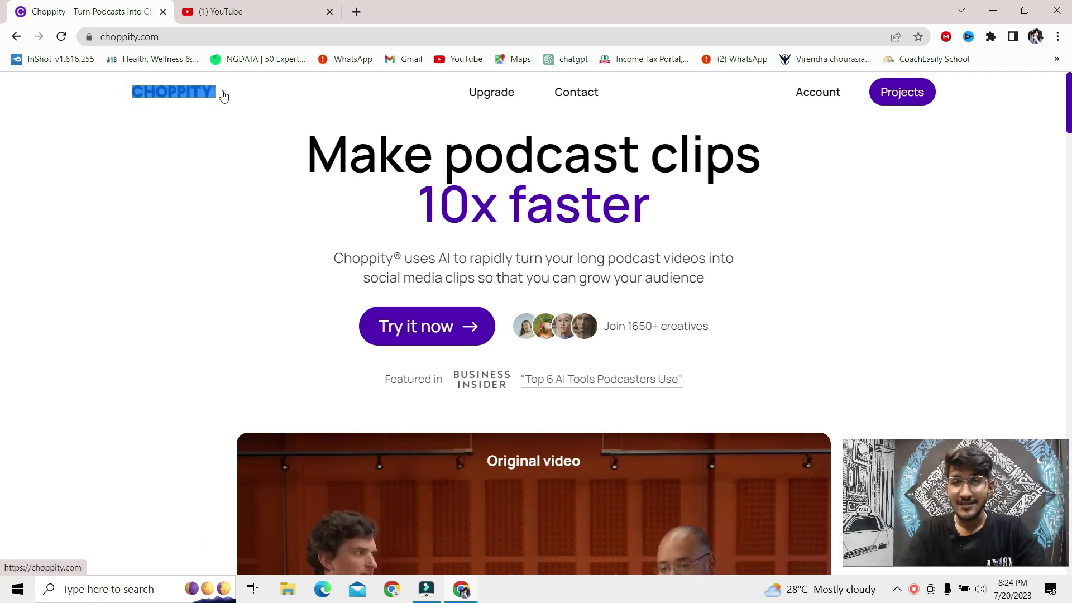
{"action": "left_click", "coordinate": [223, 93]}
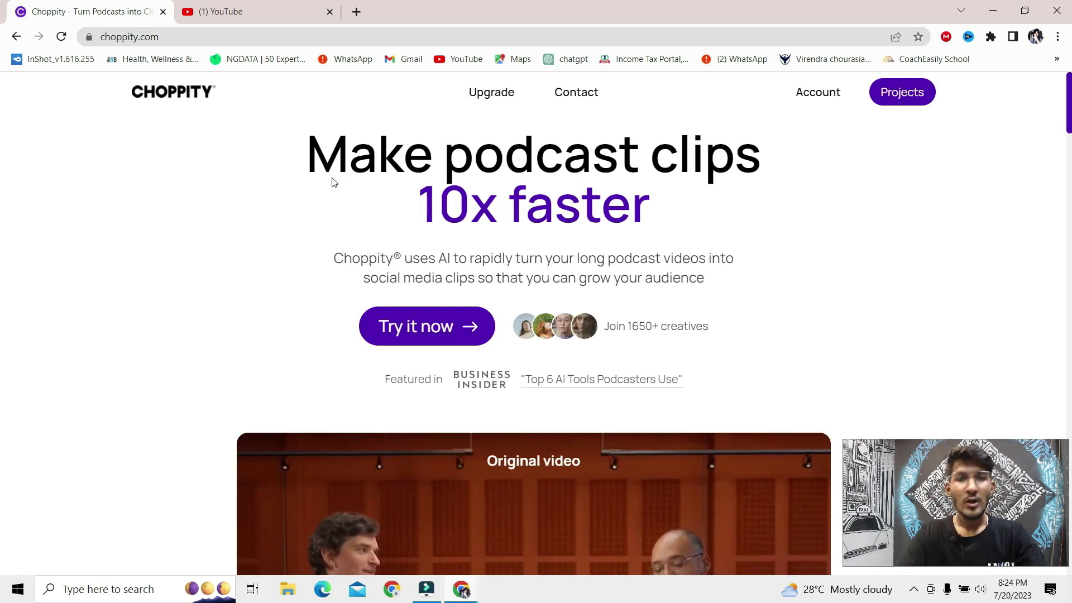
{"action": "left_click", "coordinate": [900, 92]}
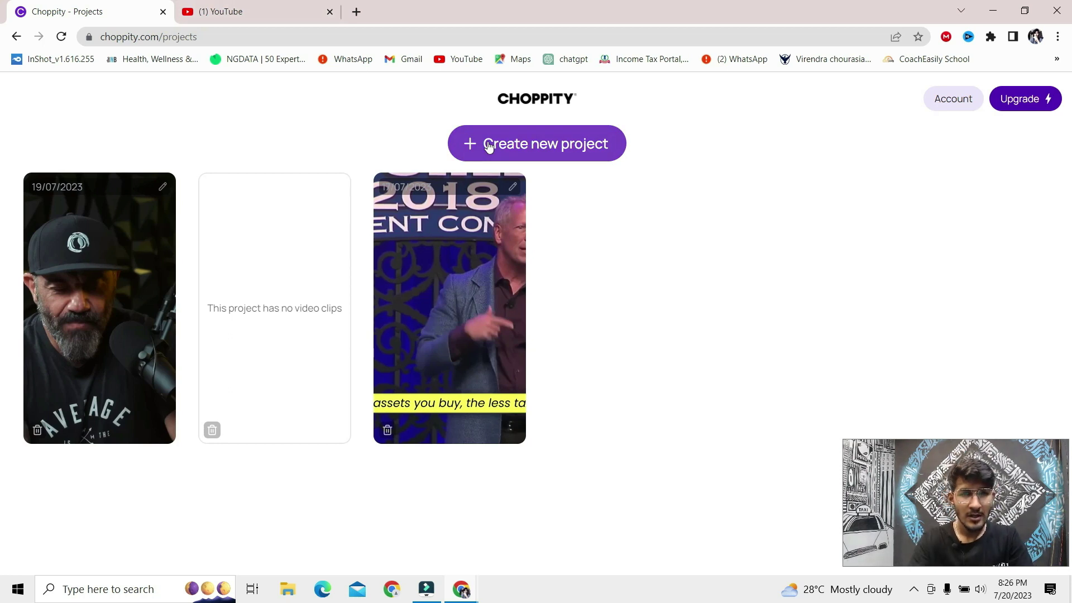
Step: Create a new project and bring up its video upload dialog with the YouTube link option
{"action": "left_click", "coordinate": [561, 148]}
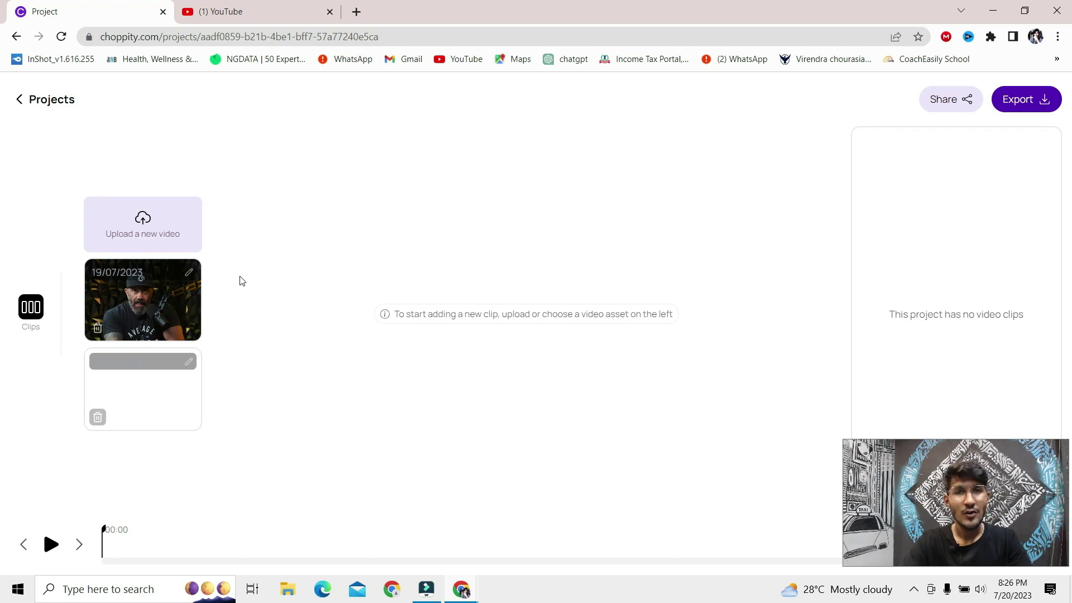
{"action": "left_click", "coordinate": [171, 228]}
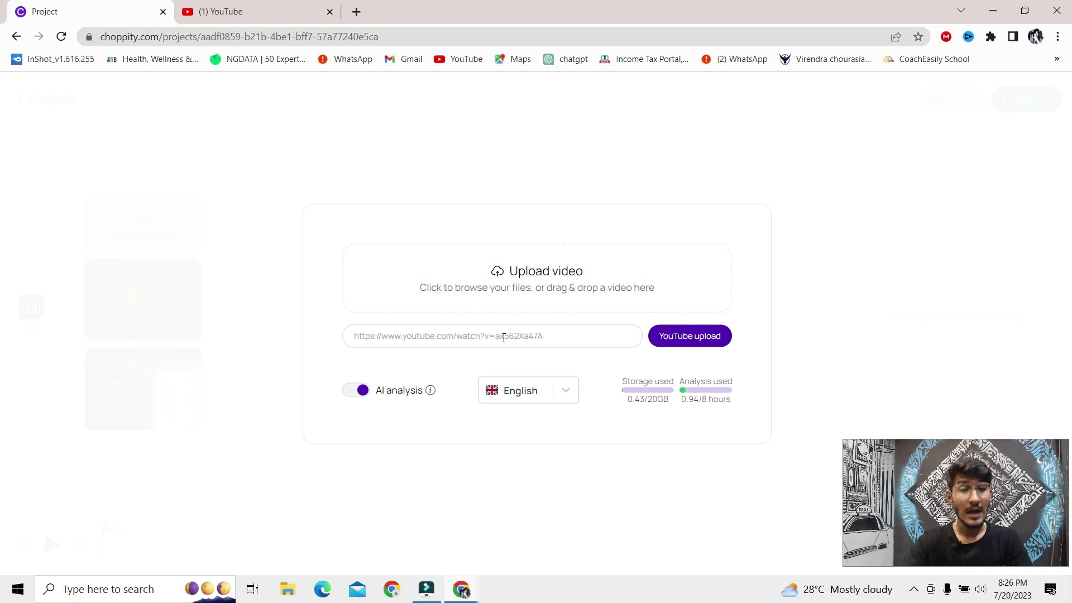
Step: Search YouTube for 'aman dhattarwal podcast' and copy the share link of Meet Aman Dhattarwal | Episode 1
{"action": "left_click", "coordinate": [216, 10]}
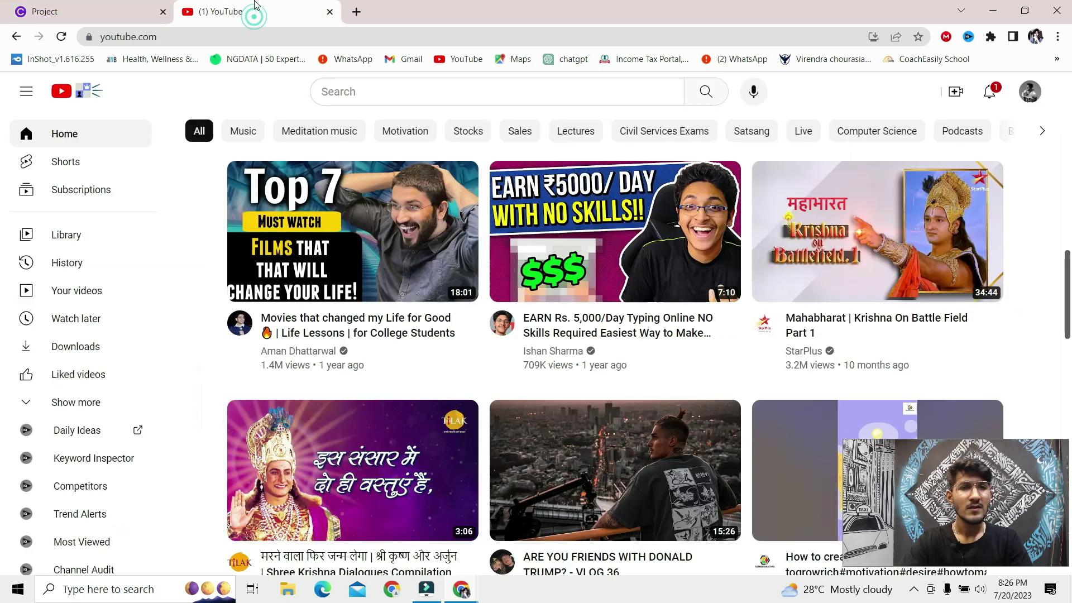
{"action": "left_click", "coordinate": [367, 92]}
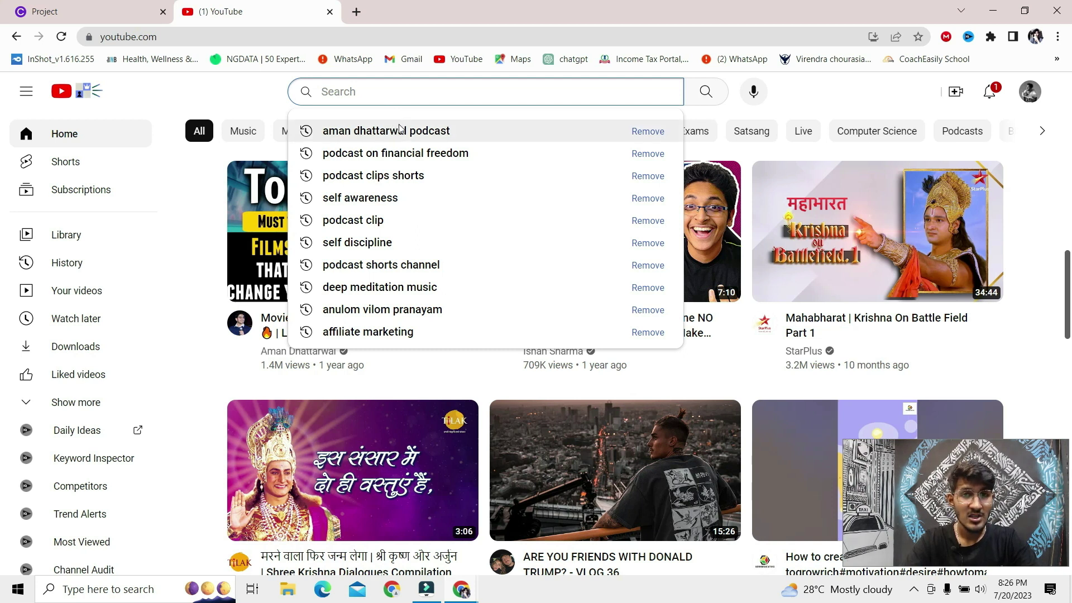
{"action": "left_click", "coordinate": [400, 127]}
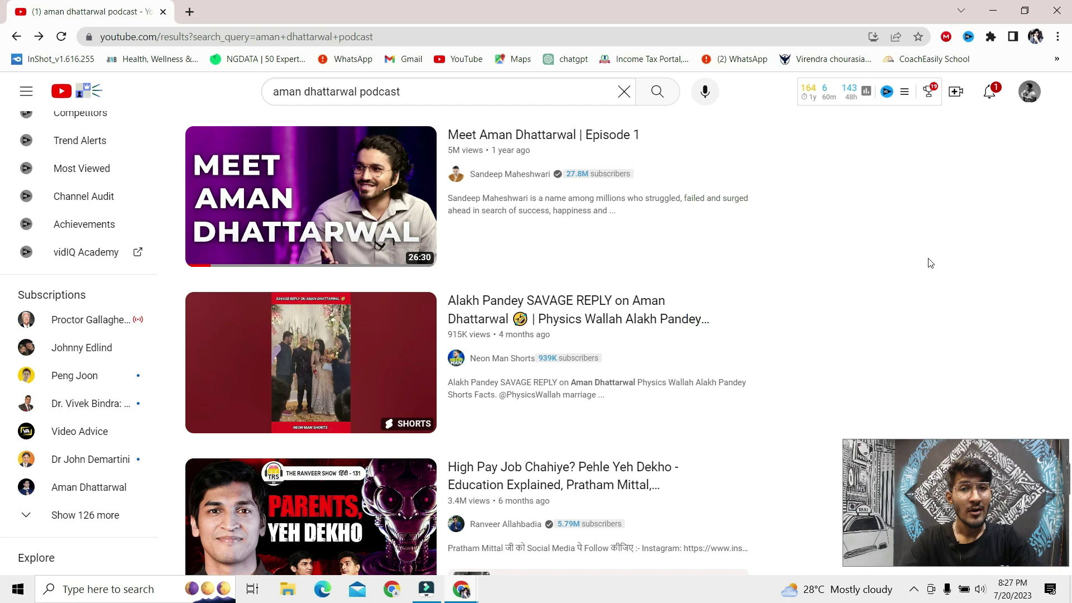
{"action": "mouse_move", "coordinate": [586, 197]}
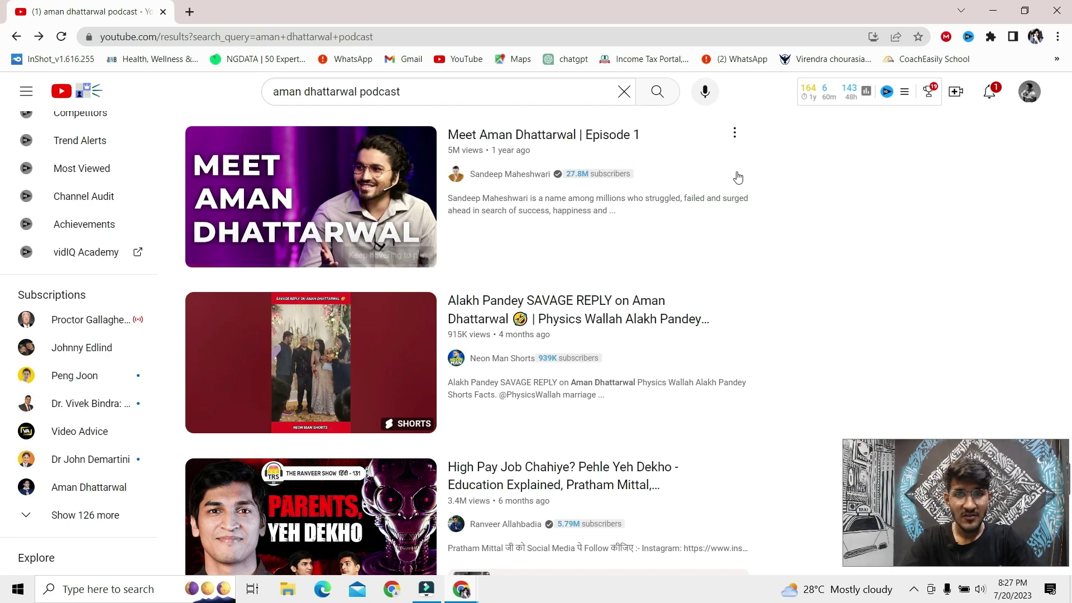
{"action": "left_click", "coordinate": [734, 134]}
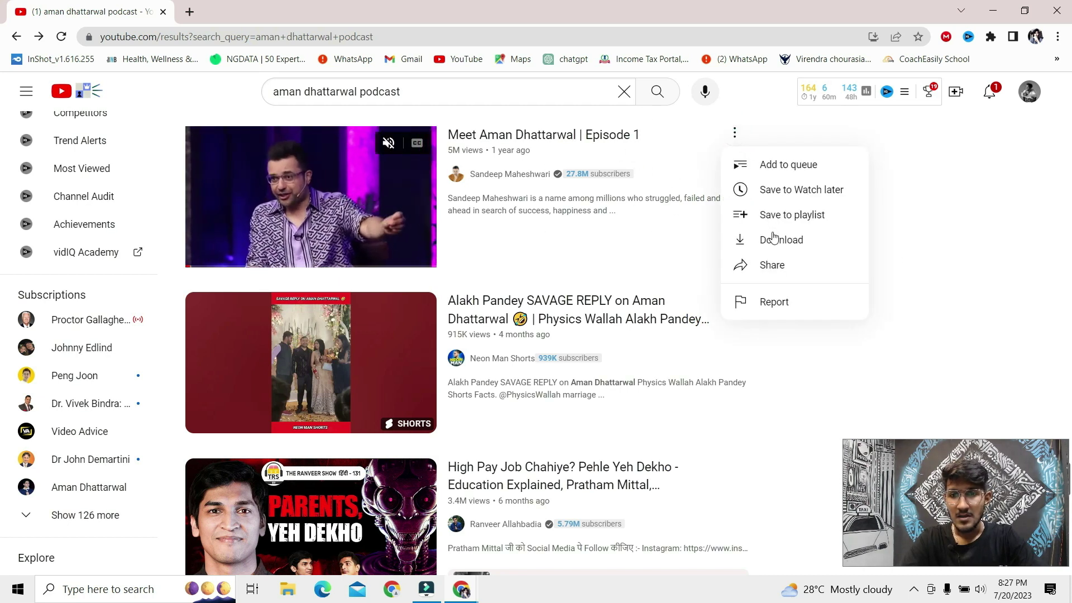
{"action": "left_click", "coordinate": [772, 265]}
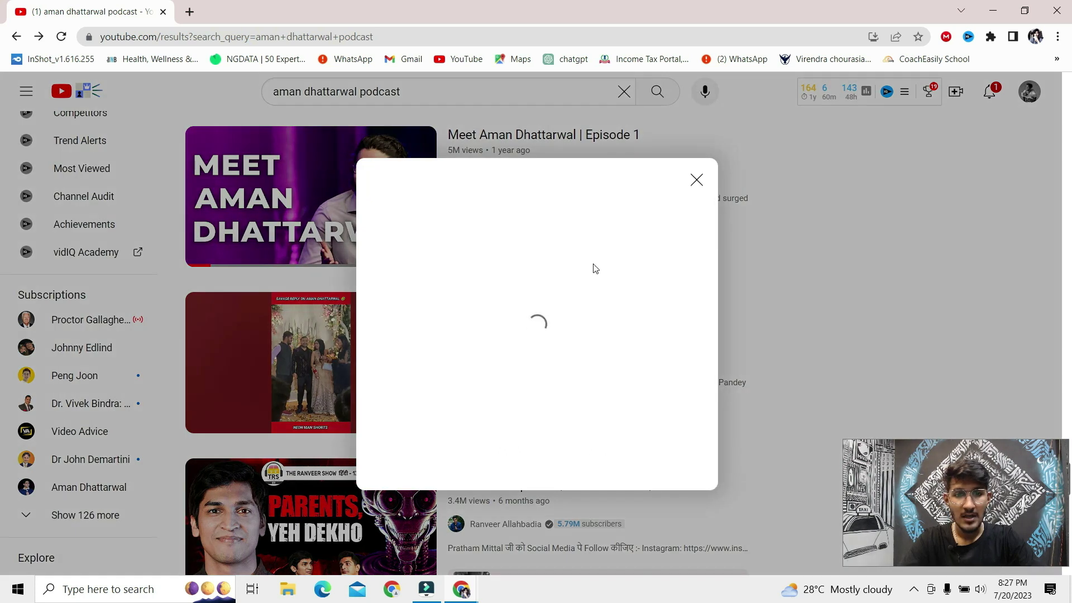
{"action": "left_click", "coordinate": [672, 405]}
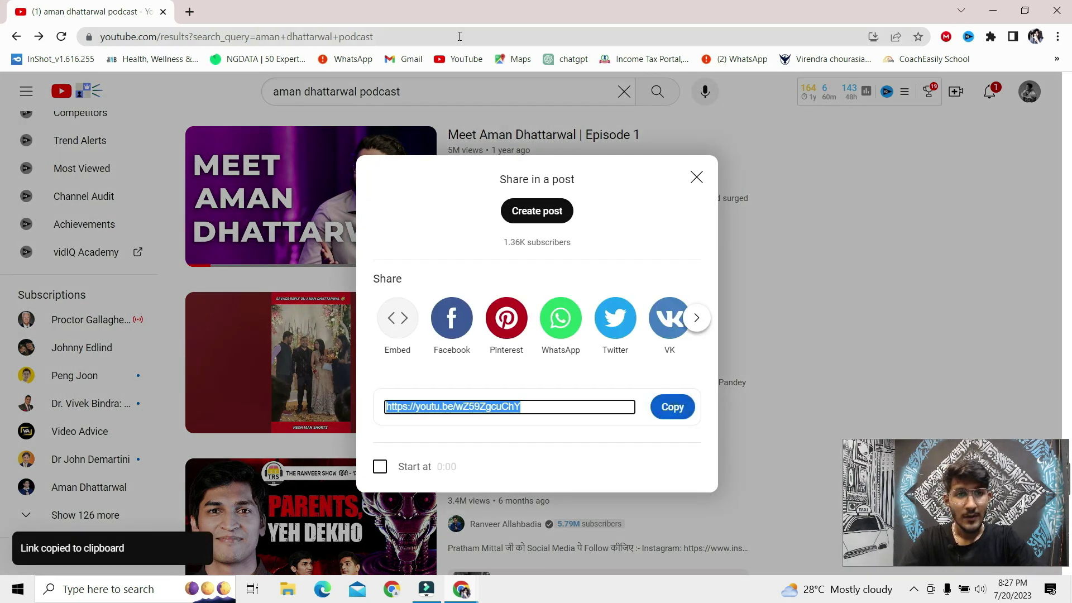
{"action": "left_click", "coordinate": [462, 590]}
Step: Paste the copied YouTube link into the URL field and import the video
{"action": "left_click", "coordinate": [386, 527]}
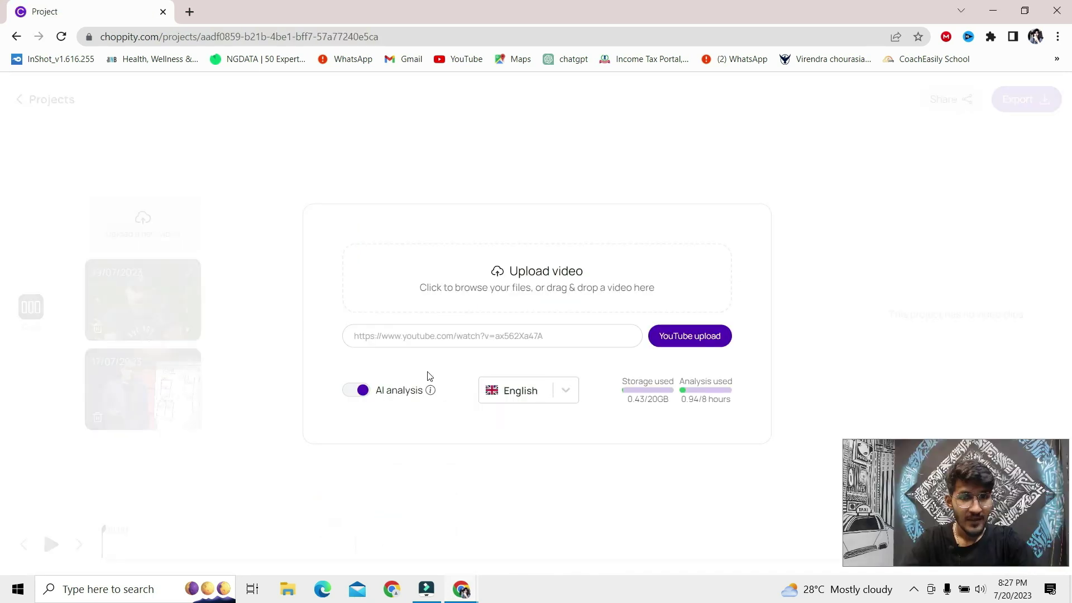
{"action": "left_click", "coordinate": [448, 336]}
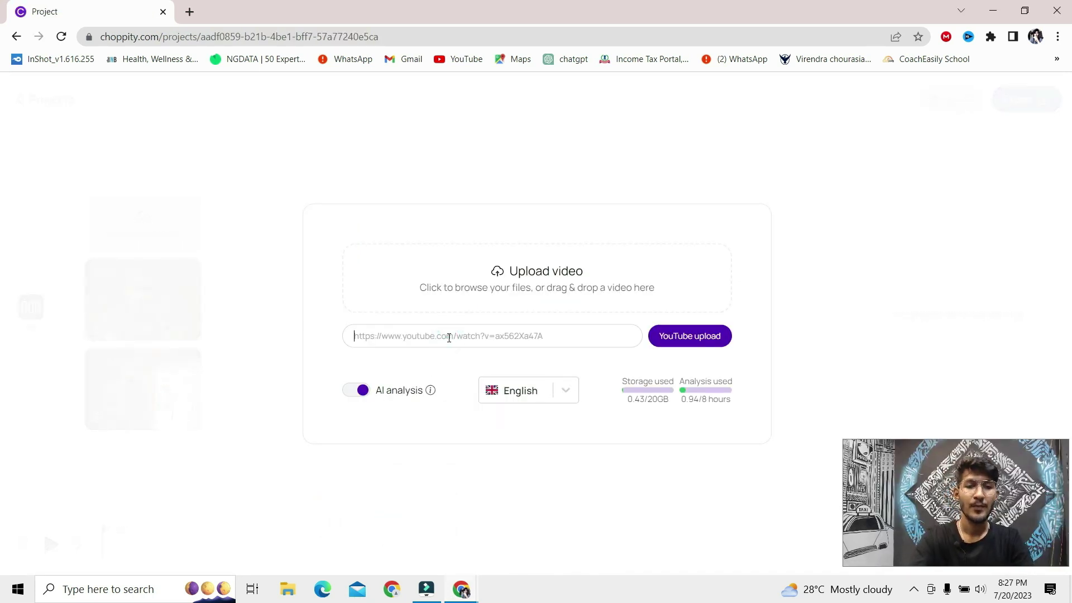
{"action": "key", "text": "ctrl+v"}
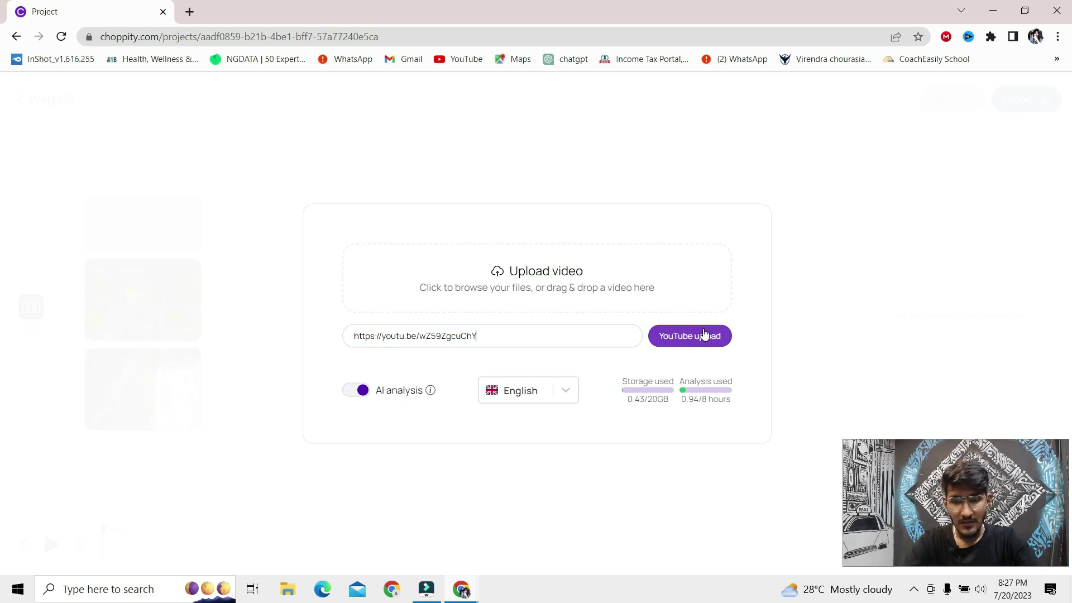
{"action": "left_click", "coordinate": [703, 332]}
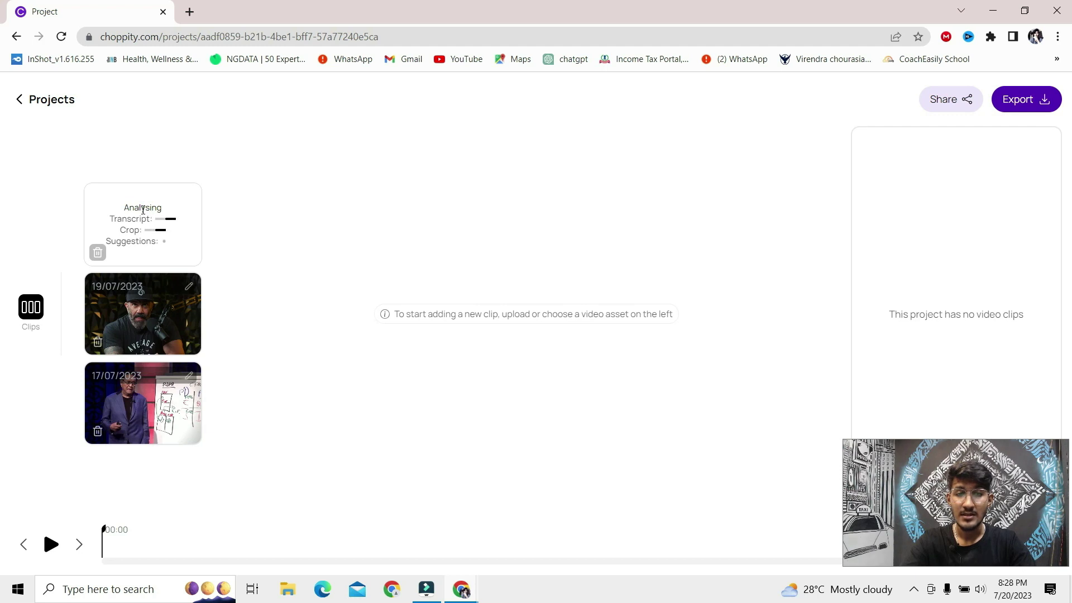
Step: Wait for the 20/07/2023 video's analysis to finish and clear the stray text selection
{"action": "mouse_move", "coordinate": [123, 207]}
{"action": "left_mouse_down"}
{"action": "mouse_move", "coordinate": [147, 210]}
{"action": "mouse_move", "coordinate": [154, 237]}
{"action": "left_mouse_up"}
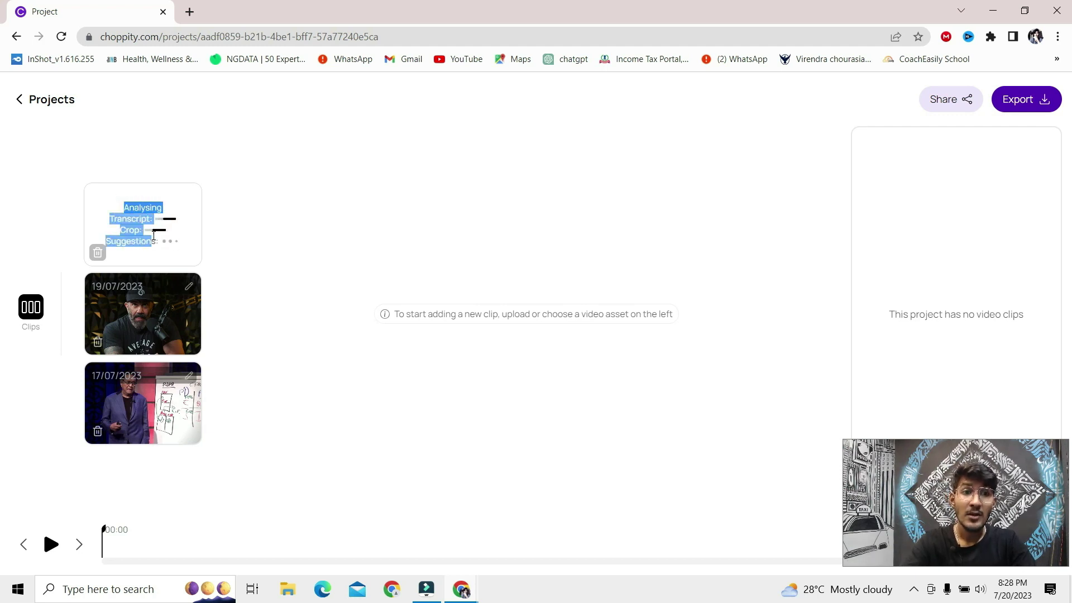
{"action": "left_click", "coordinate": [233, 214]}
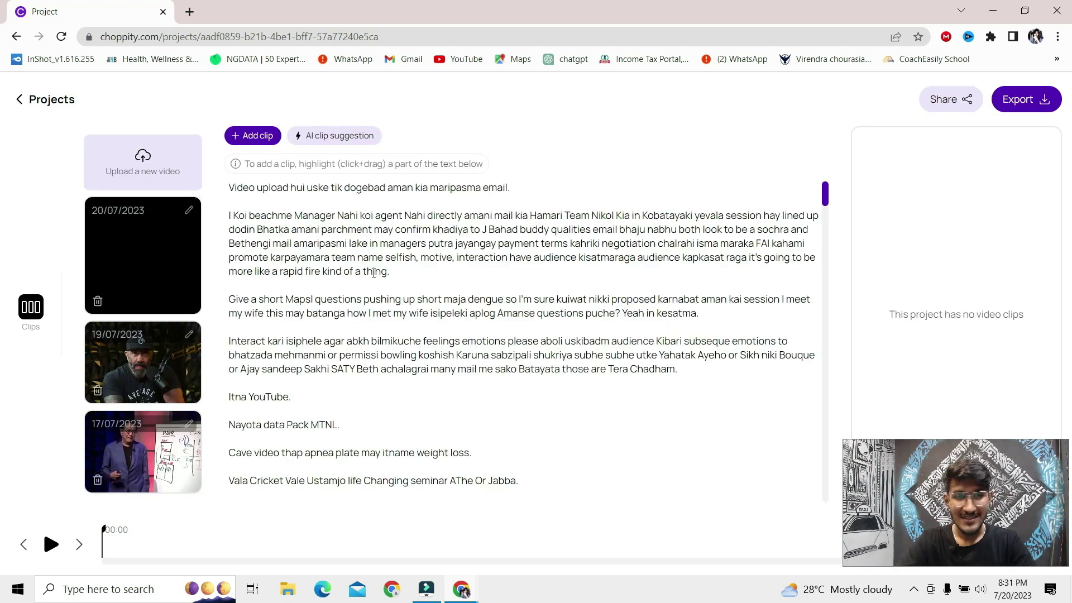
{"action": "scroll", "coordinate": [289, 290], "scroll_direction": "up", "scroll_amount": 1}
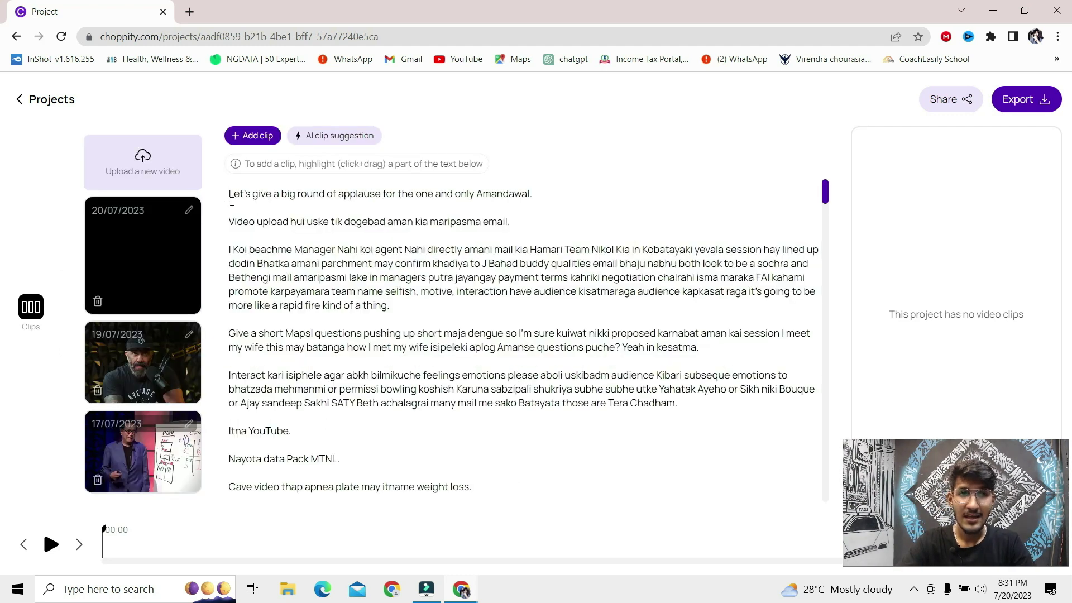
{"action": "left_click_drag", "start_coordinate": [230, 194], "coordinate": [375, 509]}
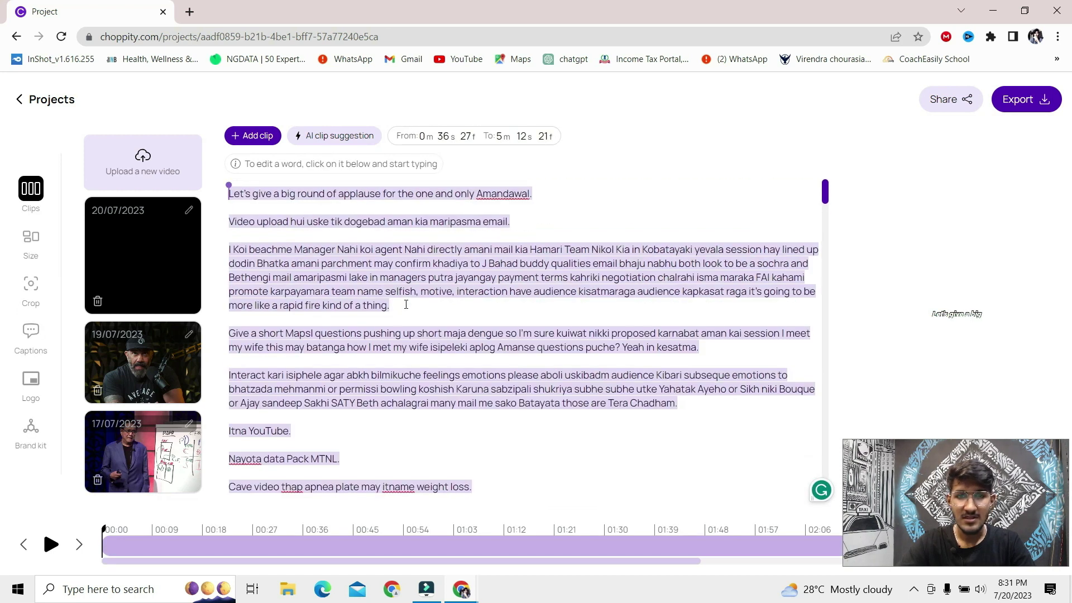
{"action": "left_click", "coordinate": [414, 296]}
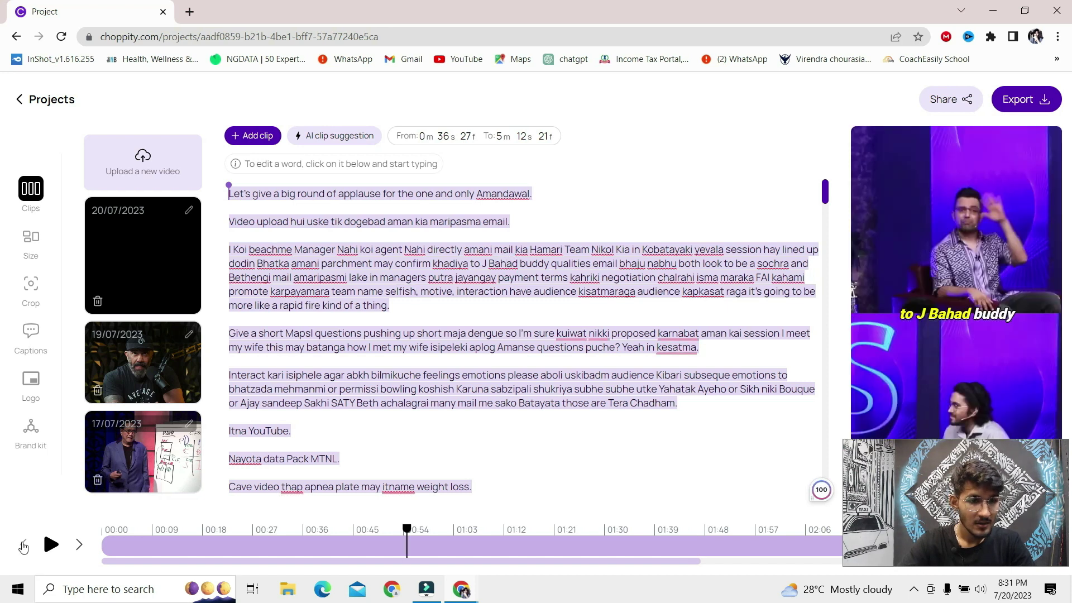
{"action": "left_click", "coordinate": [24, 544]}
{"action": "left_click", "coordinate": [24, 545]}
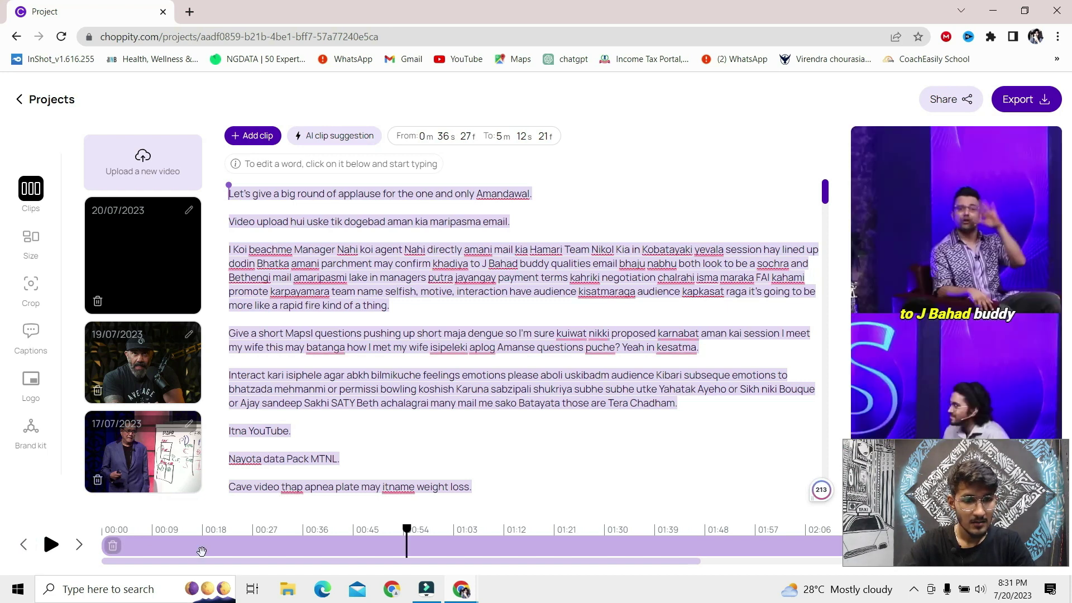
{"action": "key", "text": "Delete"}
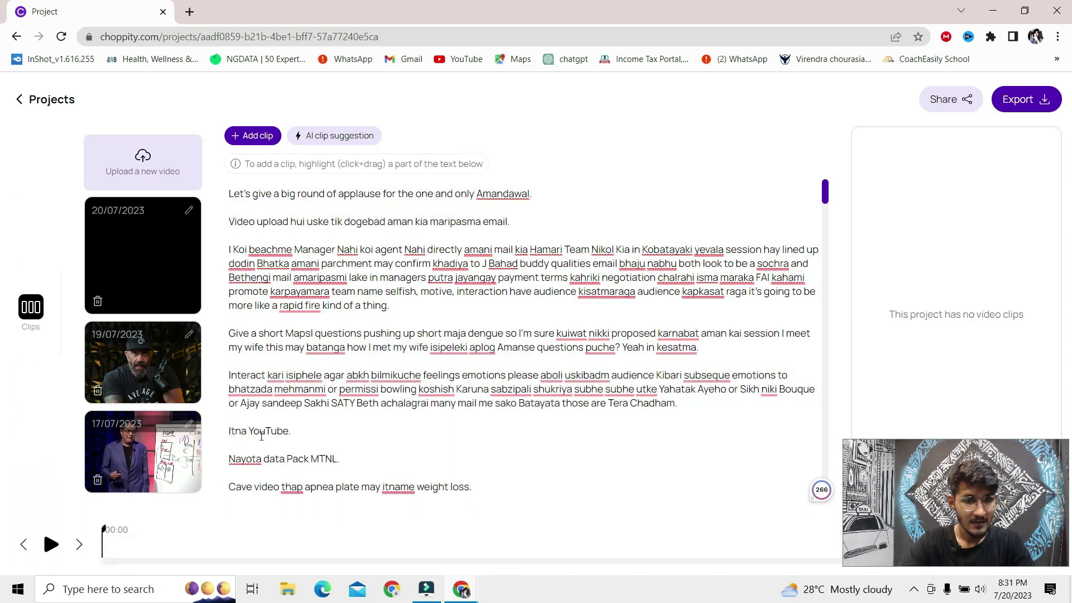
{"action": "left_click", "coordinate": [427, 249]}
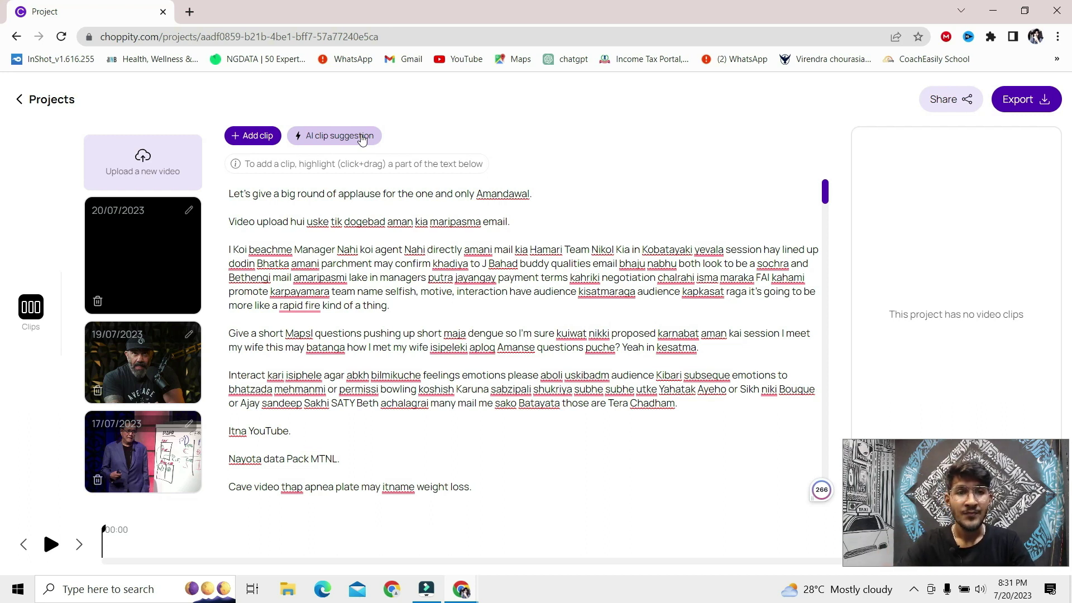
Step: Generate an AI-suggested clip from the transcript and play and pause its preview a few times
{"action": "left_click", "coordinate": [362, 138]}
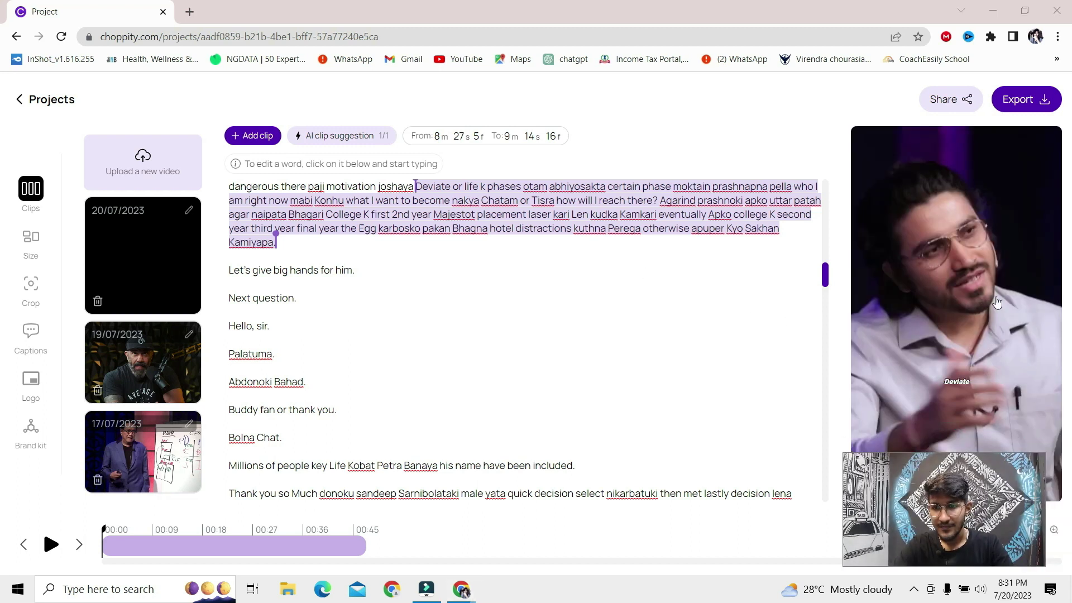
{"action": "left_click", "coordinate": [964, 355]}
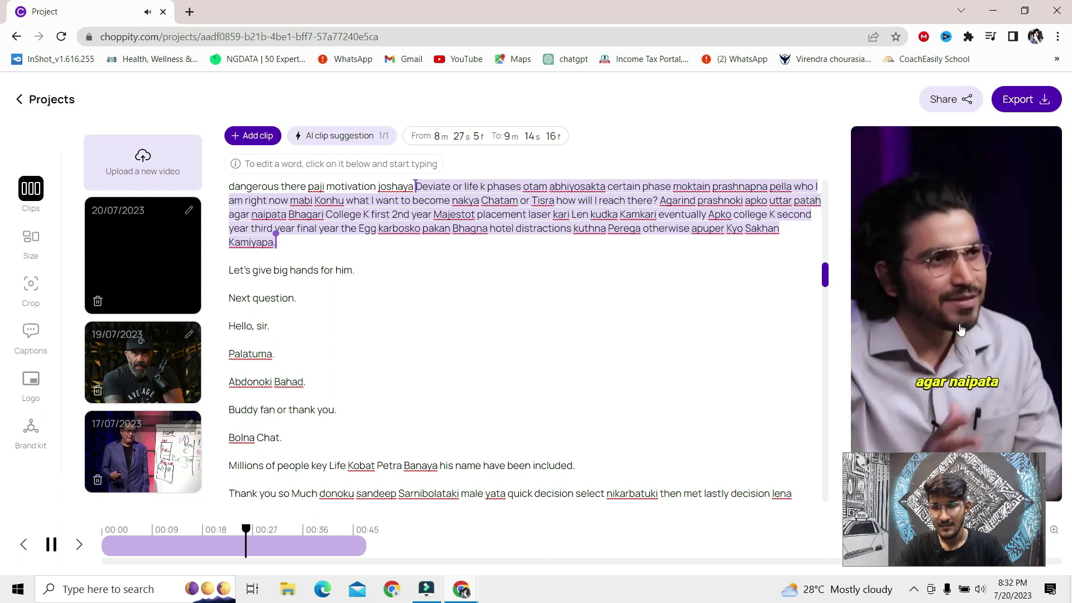
{"action": "left_click", "coordinate": [960, 330]}
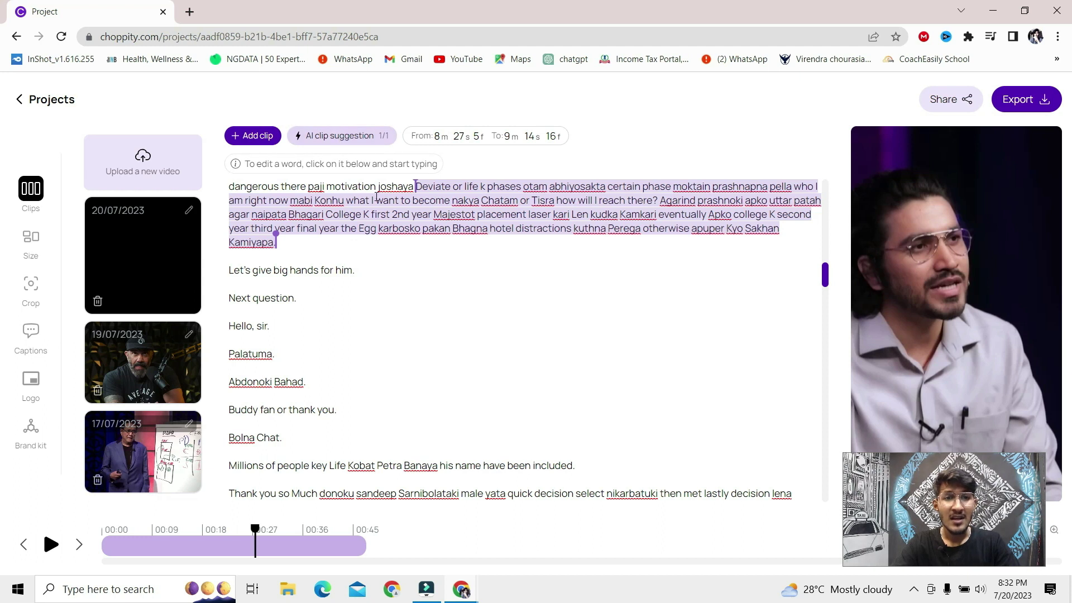
{"action": "left_click", "coordinate": [937, 302]}
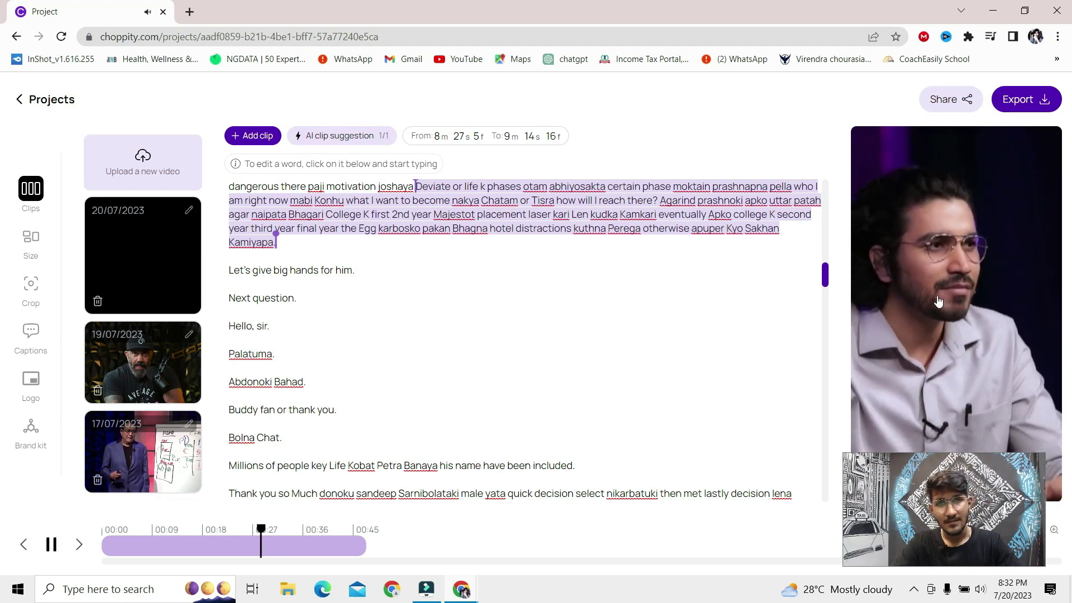
{"action": "left_click", "coordinate": [937, 301]}
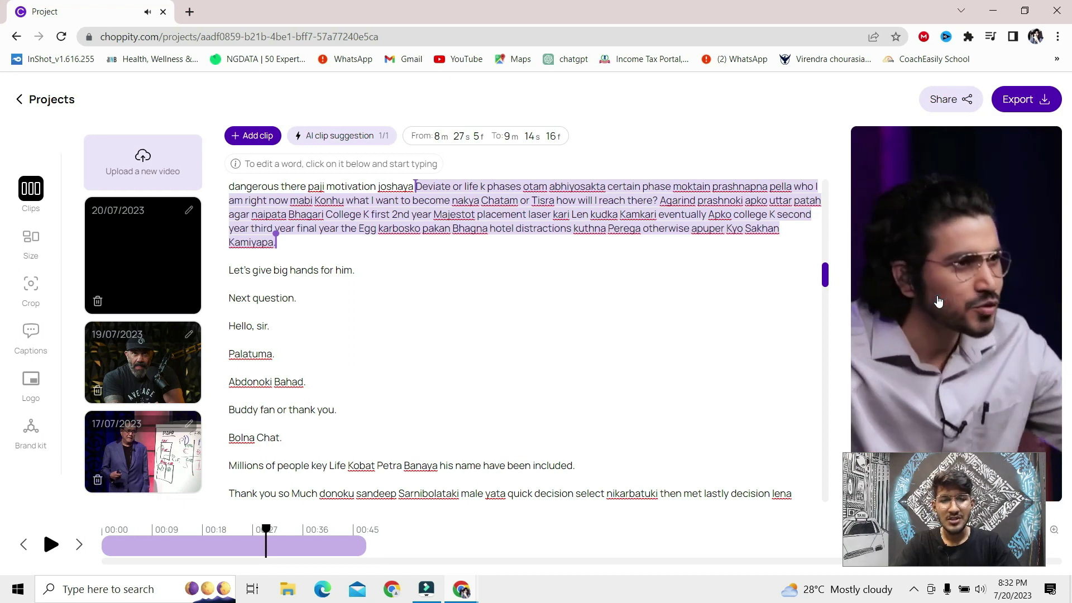
Step: Export the captioned clip and download it as choppity (5).mp4
{"action": "left_click", "coordinate": [1023, 102]}
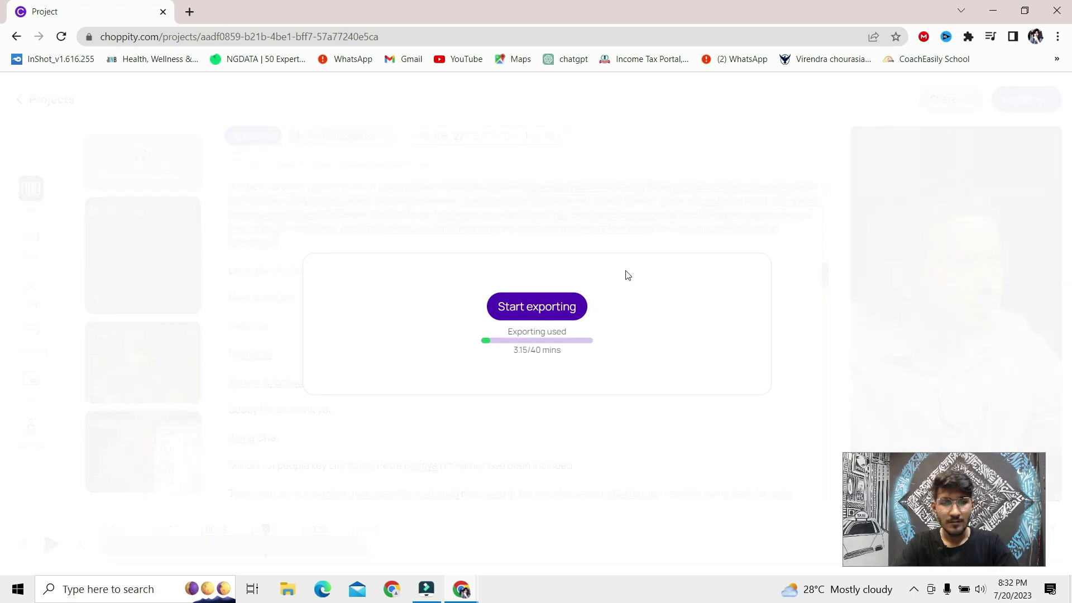
{"action": "left_click", "coordinate": [535, 314]}
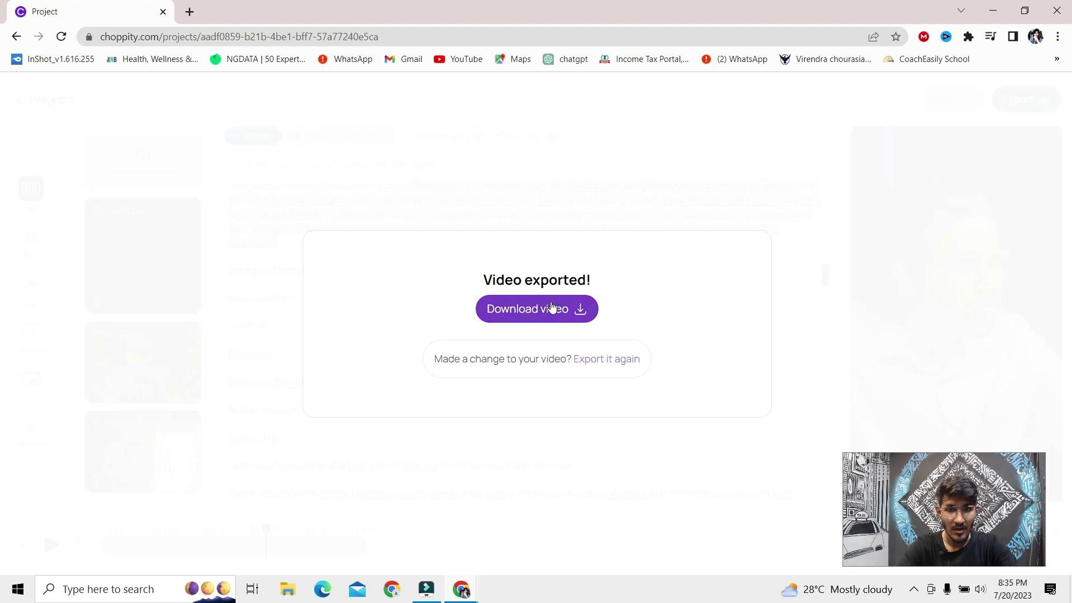
{"action": "left_click", "coordinate": [551, 310]}
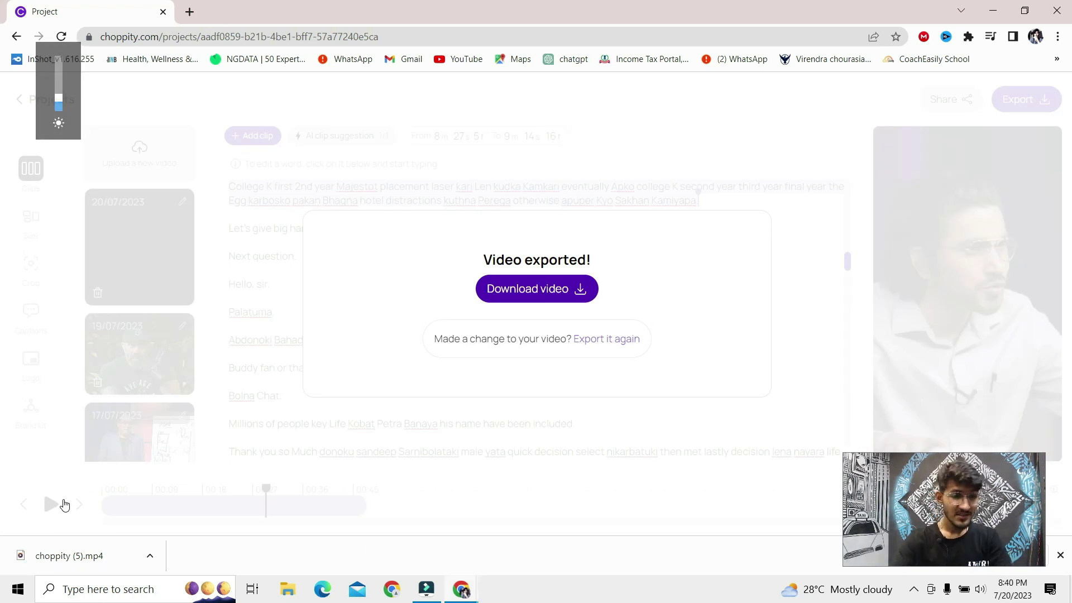
{"action": "left_click", "coordinate": [82, 552]}
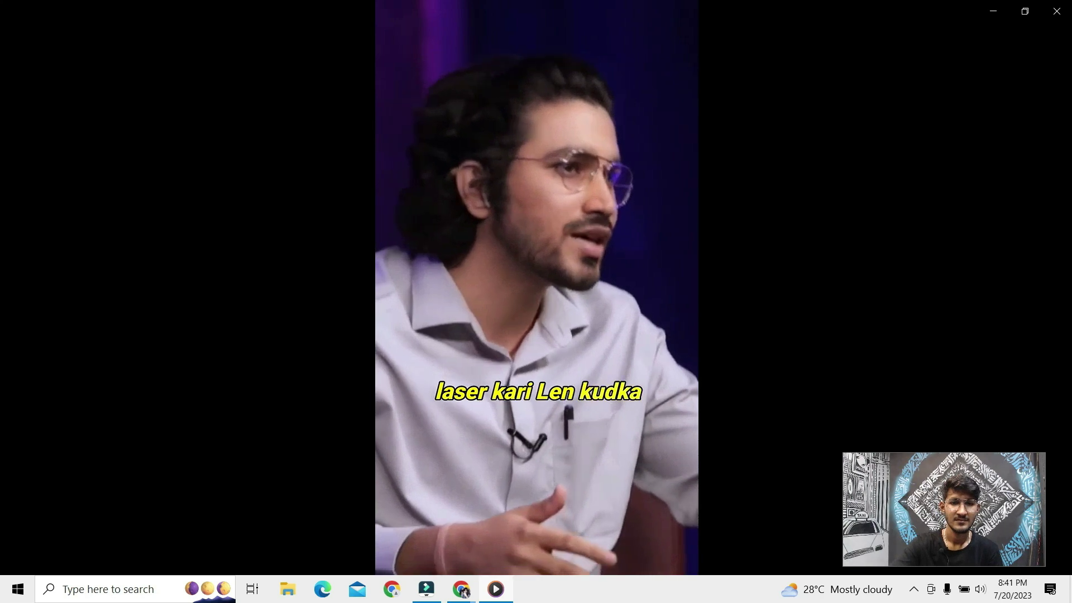
{"action": "mouse_move", "coordinate": [536, 284]}
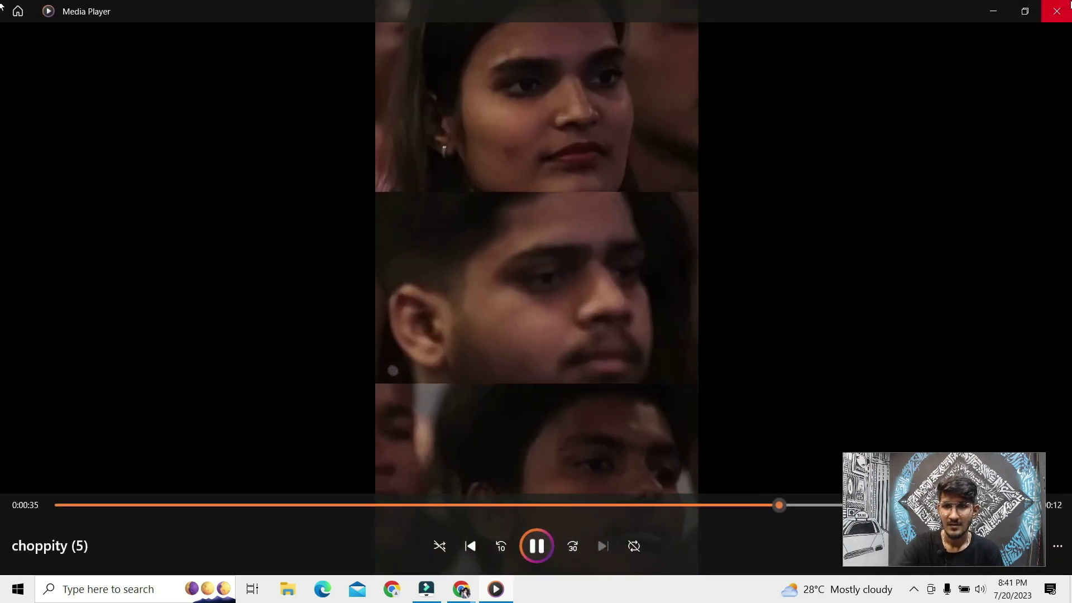
{"action": "left_click", "coordinate": [1056, 11]}
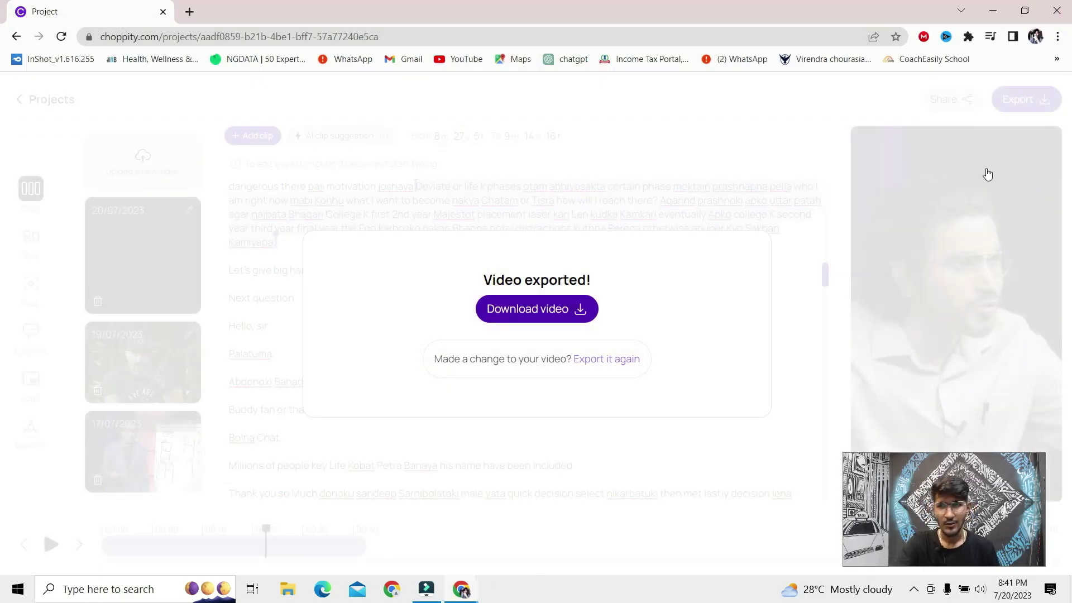
Step: Dismiss the Video exported message to get back to the project editor
{"action": "left_click", "coordinate": [936, 207]}
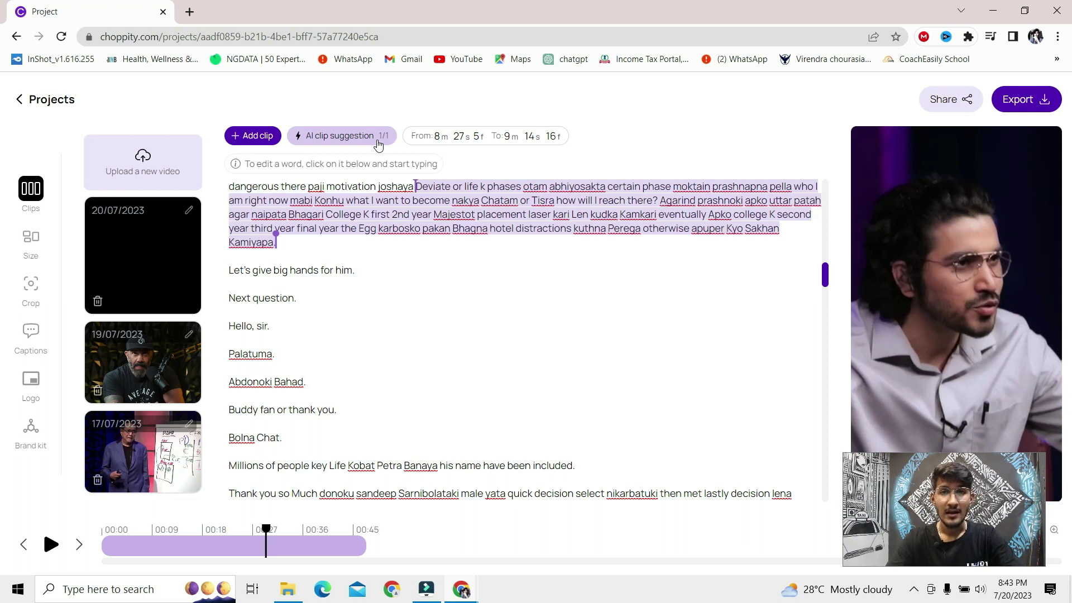
Step: Return to the projects list and open the account page showing 3.94 of 40 export minutes
{"action": "left_click", "coordinate": [45, 98]}
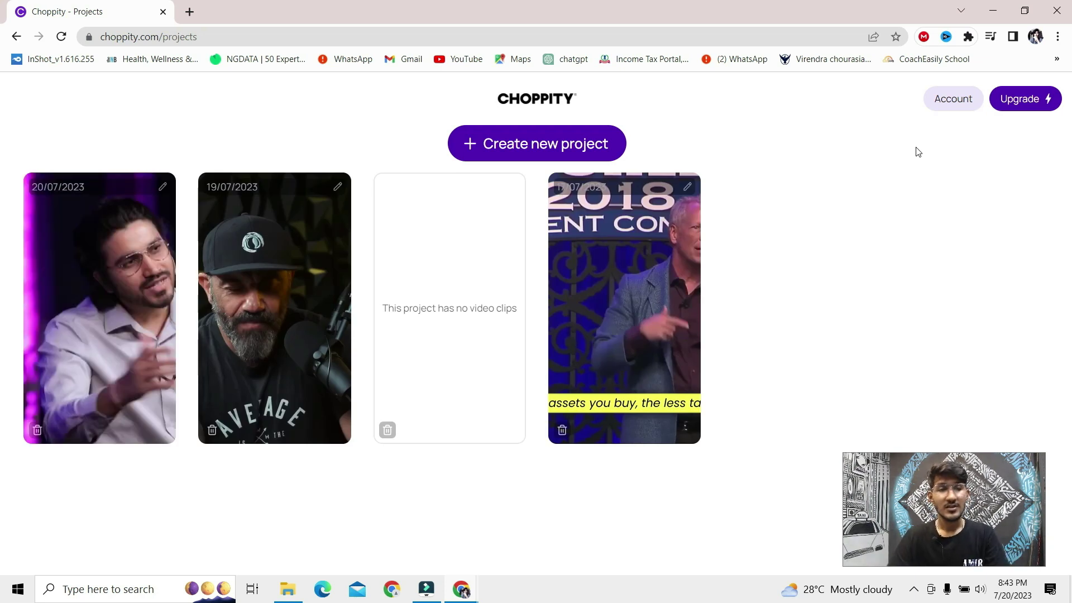
{"action": "left_click", "coordinate": [953, 98]}
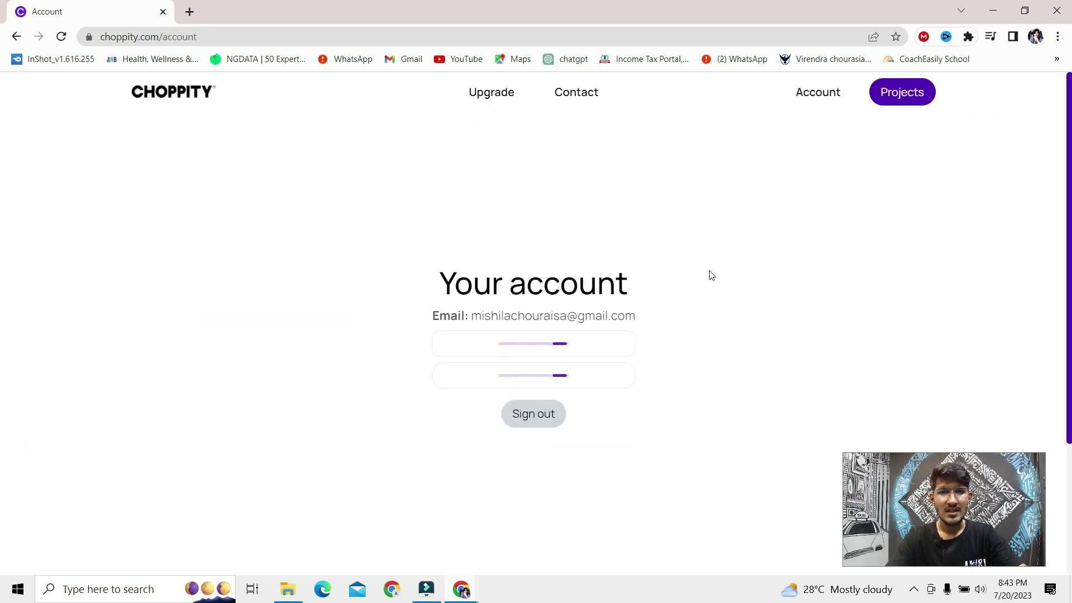
{"action": "scroll", "coordinate": [710, 274], "scroll_direction": "down", "scroll_amount": 2}
{"action": "scroll", "coordinate": [711, 275], "scroll_direction": "down", "scroll_amount": 2}
{"action": "scroll", "coordinate": [711, 275], "scroll_direction": "up", "scroll_amount": 2}
{"action": "scroll", "coordinate": [711, 275], "scroll_direction": "up", "scroll_amount": 2}
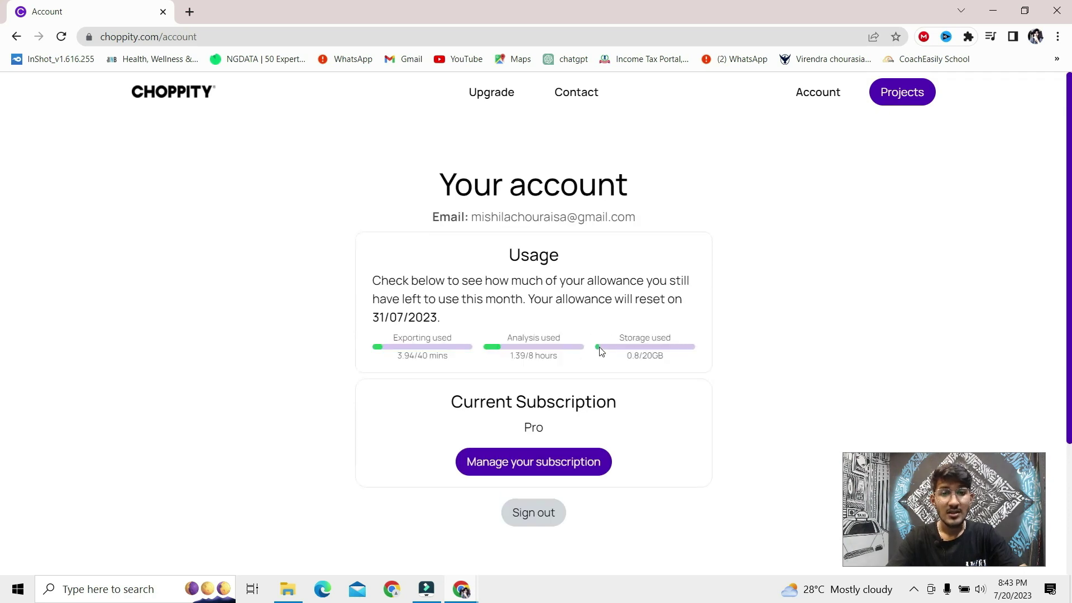
Step: Show plans with monthly billing and highlight Pro's 40 mins/month allowance and 43.99 price
{"action": "left_click", "coordinate": [501, 100]}
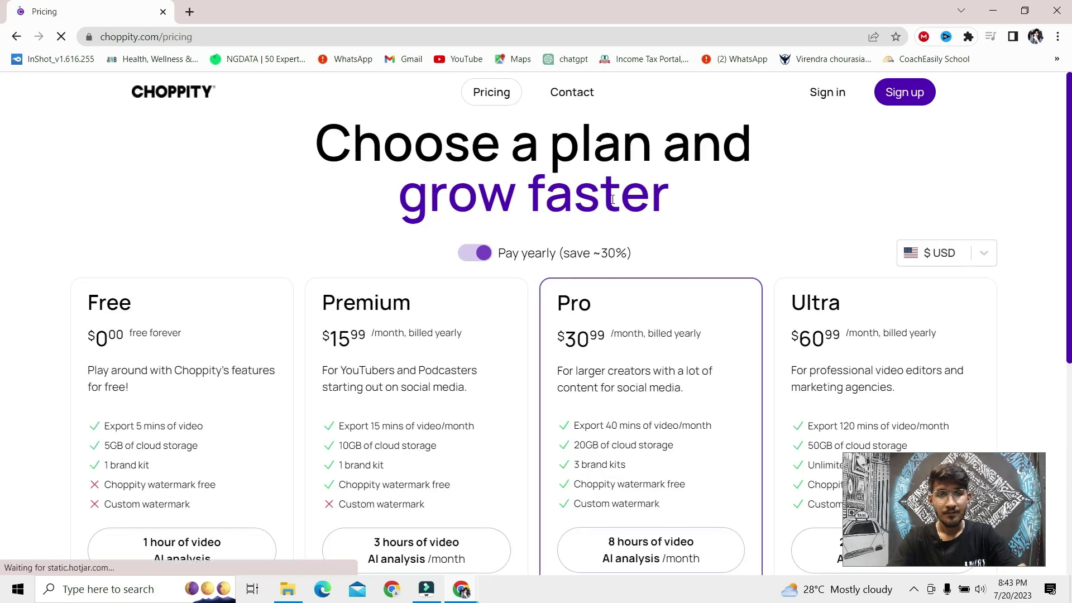
{"action": "scroll", "coordinate": [612, 198], "scroll_direction": "down", "scroll_amount": 1}
{"action": "scroll", "coordinate": [520, 226], "scroll_direction": "down", "scroll_amount": 1}
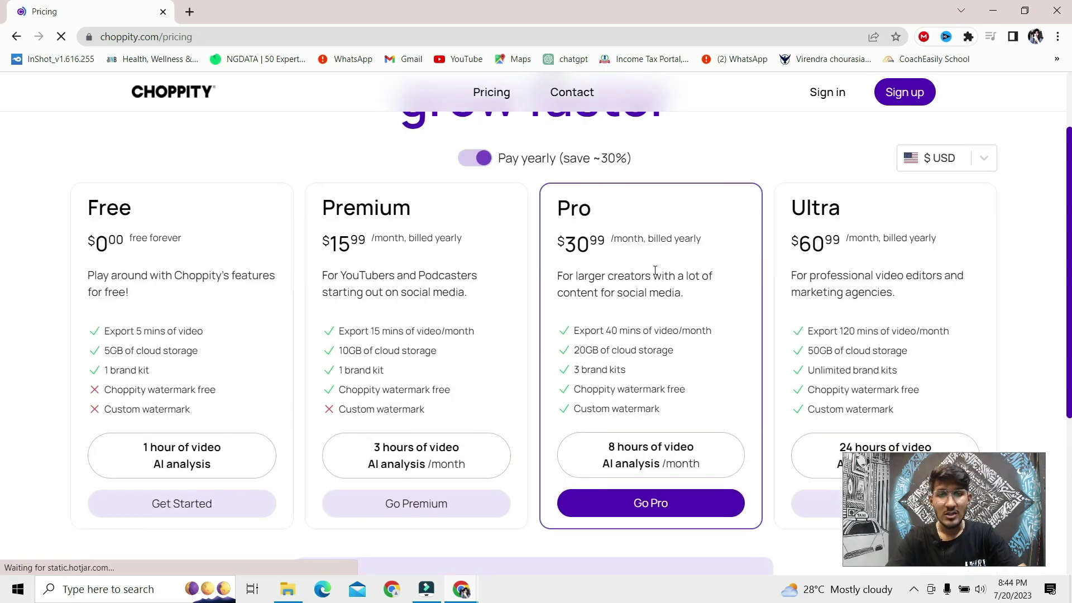
{"action": "left_click", "coordinate": [481, 158]}
{"action": "scroll", "coordinate": [660, 252], "scroll_direction": "down", "scroll_amount": 1}
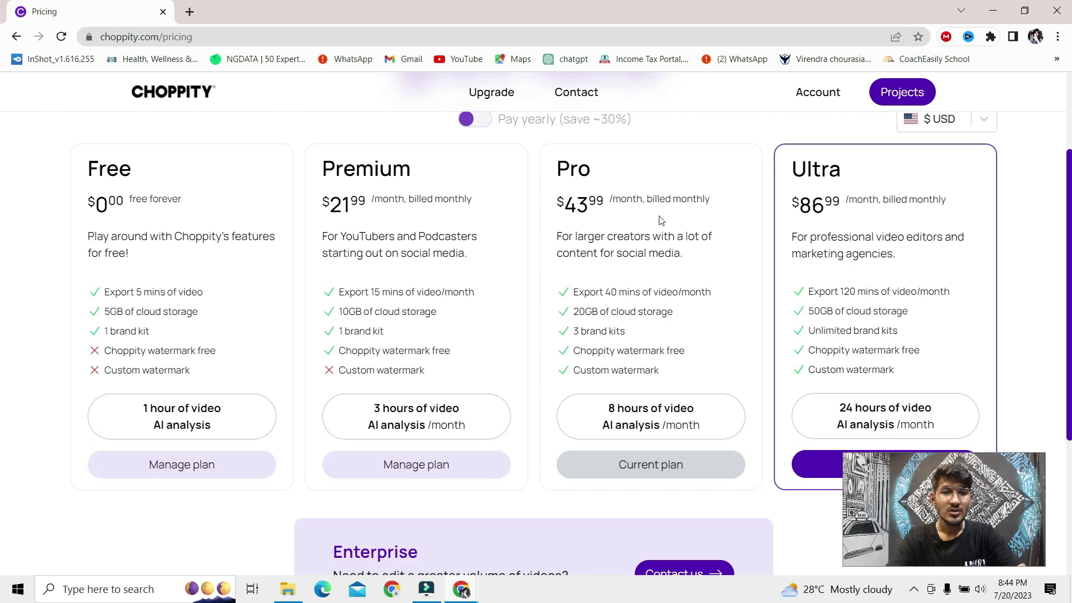
{"action": "left_click_drag", "start_coordinate": [605, 292], "coordinate": [714, 303]}
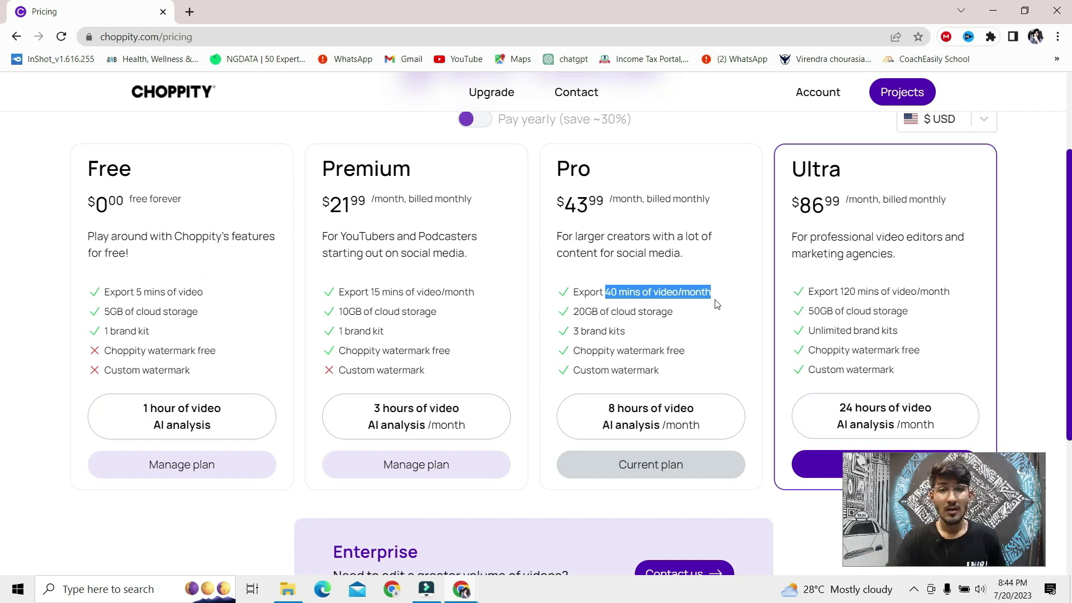
{"action": "left_click_drag", "start_coordinate": [559, 203], "coordinate": [603, 210]}
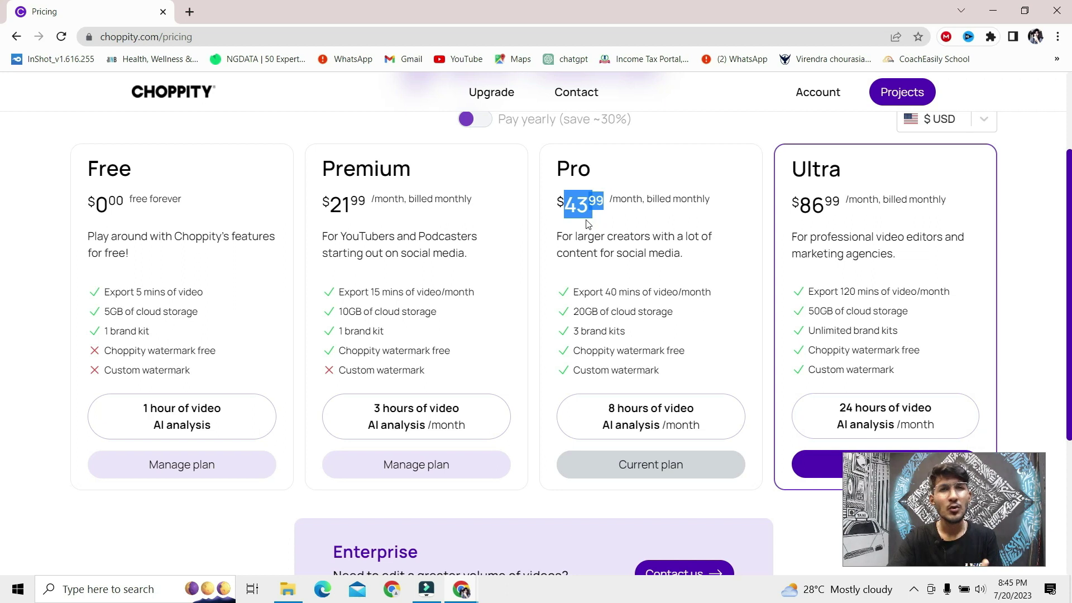
{"action": "left_click", "coordinate": [586, 223]}
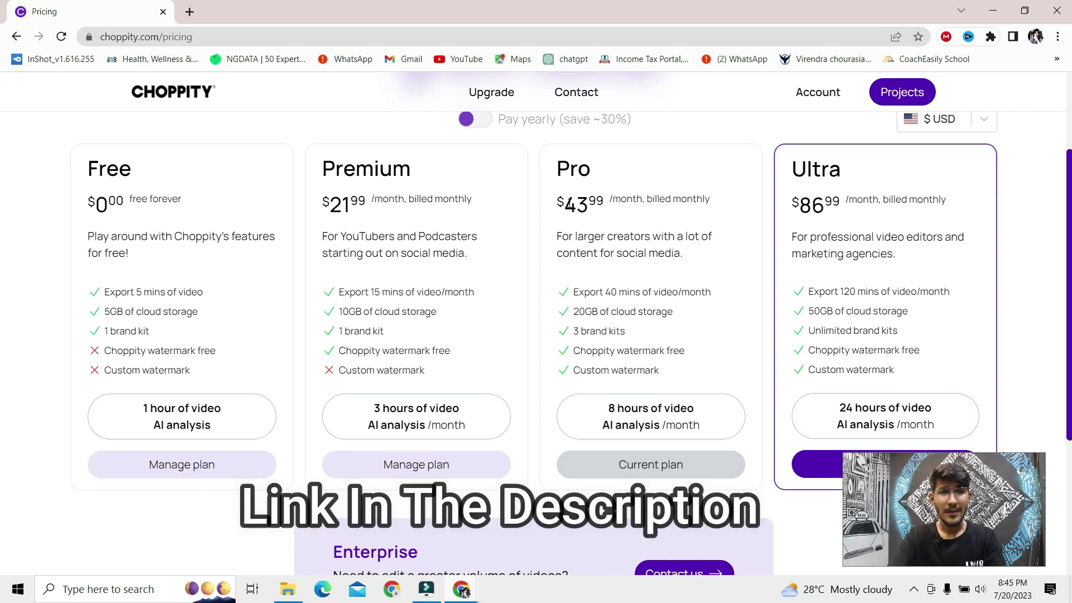
{"action": "left_click_drag", "start_coordinate": [560, 201], "coordinate": [611, 201]}
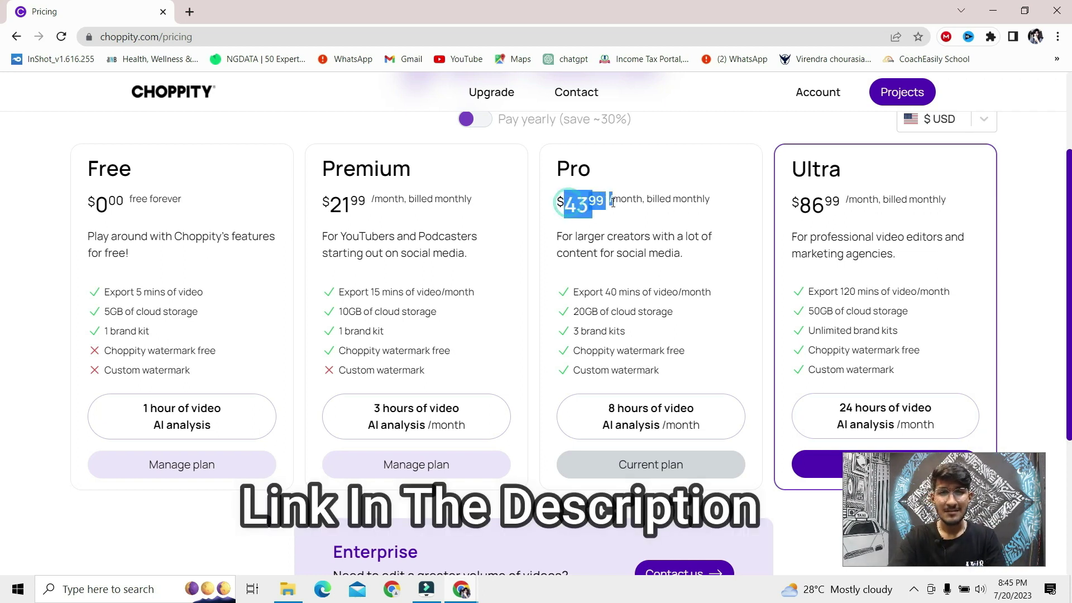
{"action": "scroll", "coordinate": [636, 213], "scroll_direction": "down", "scroll_amount": 2}
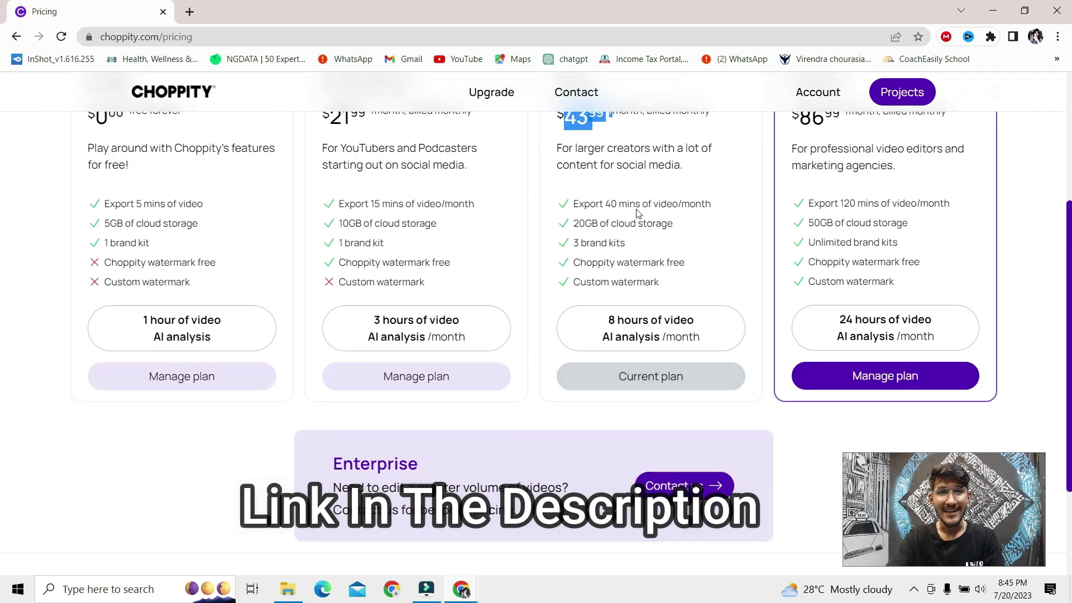
{"action": "scroll", "coordinate": [636, 213], "scroll_direction": "down", "scroll_amount": 1}
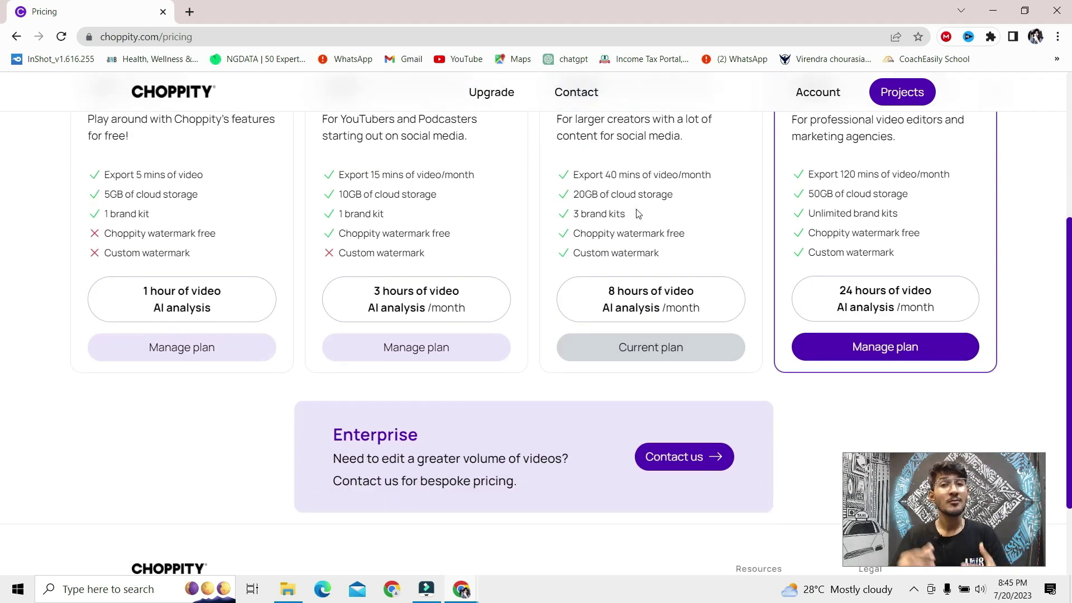